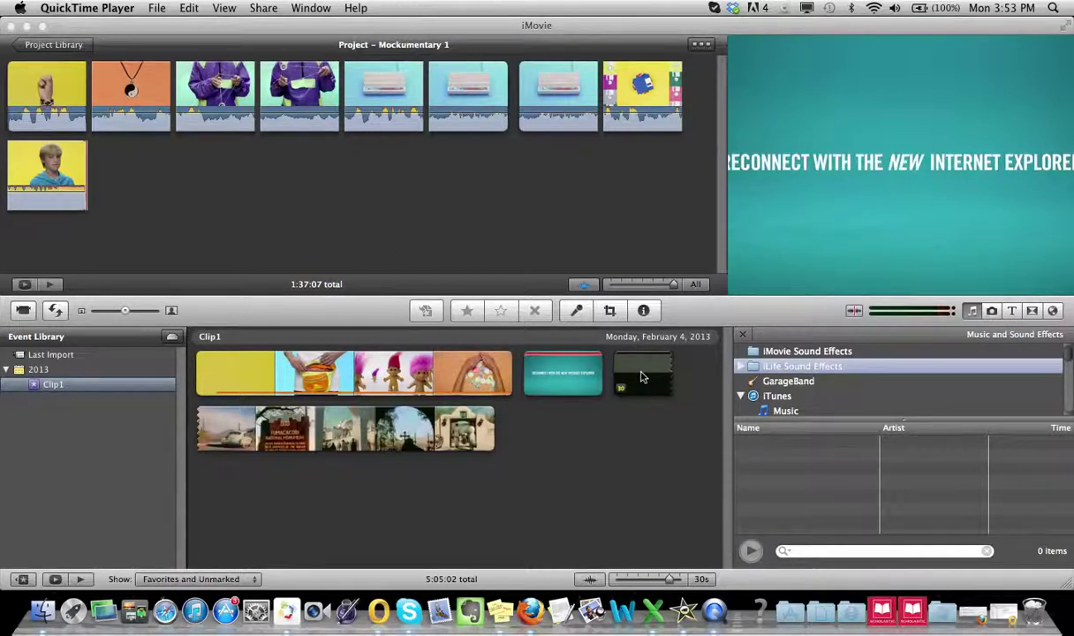
Add the entire three-minute "Roads to Romance" clip from the Clip1 event to the end of the Mockumentary 1 project
left_click(642, 377)
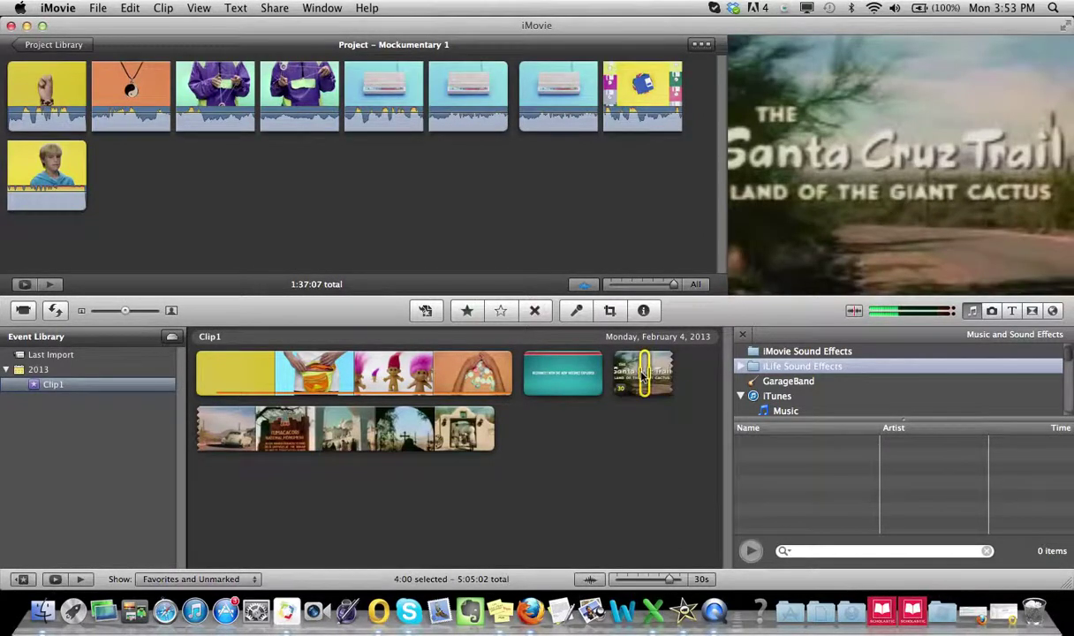
double_click(643, 379)
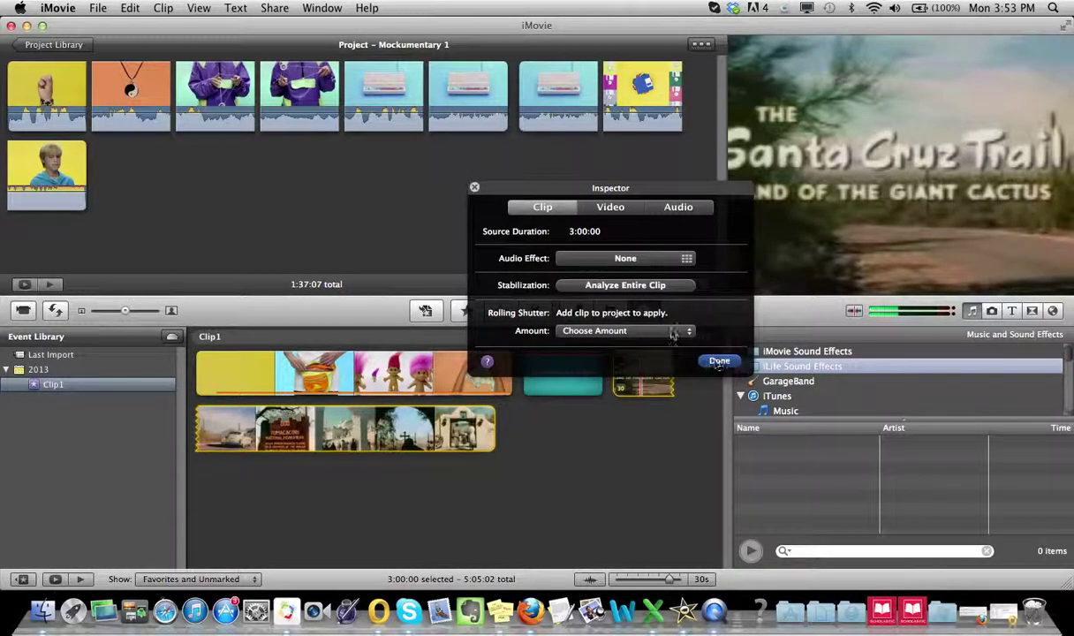
left_click(475, 189)
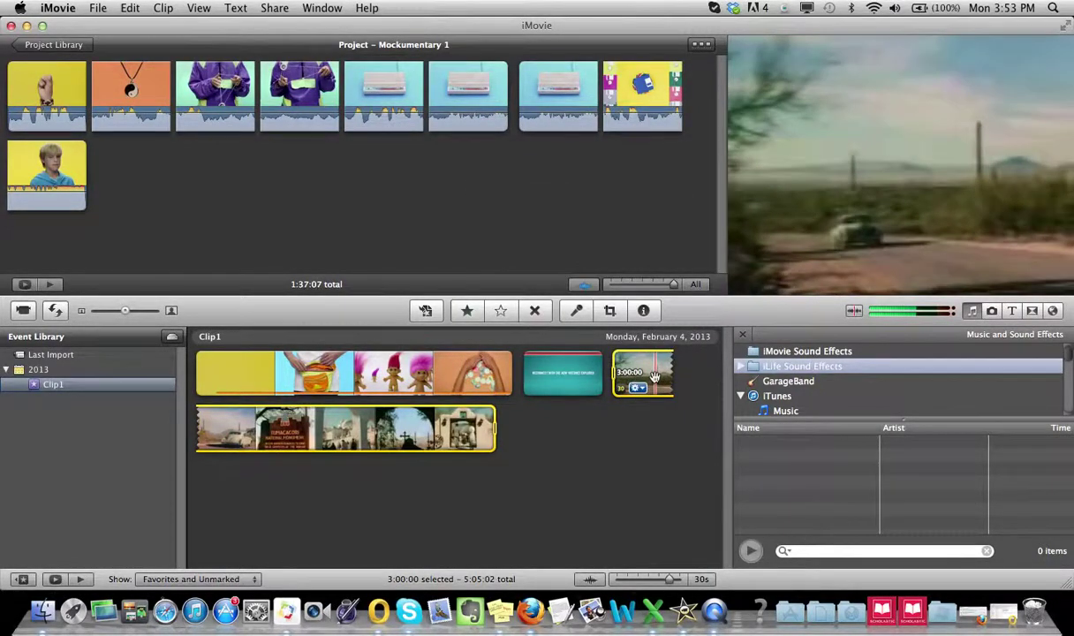
mouse_move(654, 377)
left_mouse_down()
mouse_move(578, 252)
mouse_move(441, 172)
left_mouse_up()
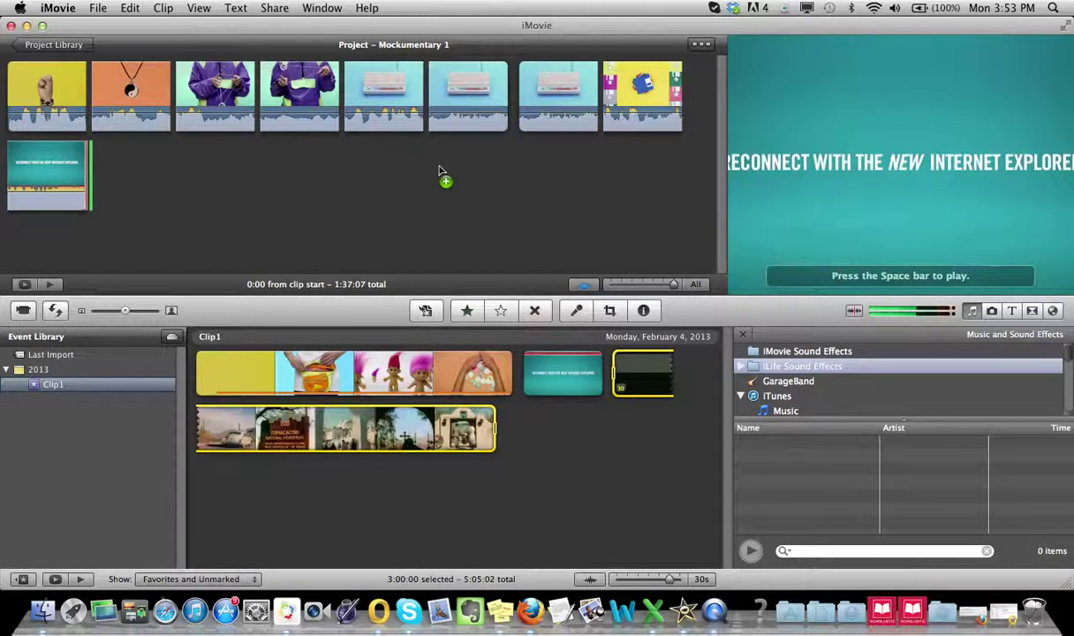
left_click_drag(218, 247, 97, 199)
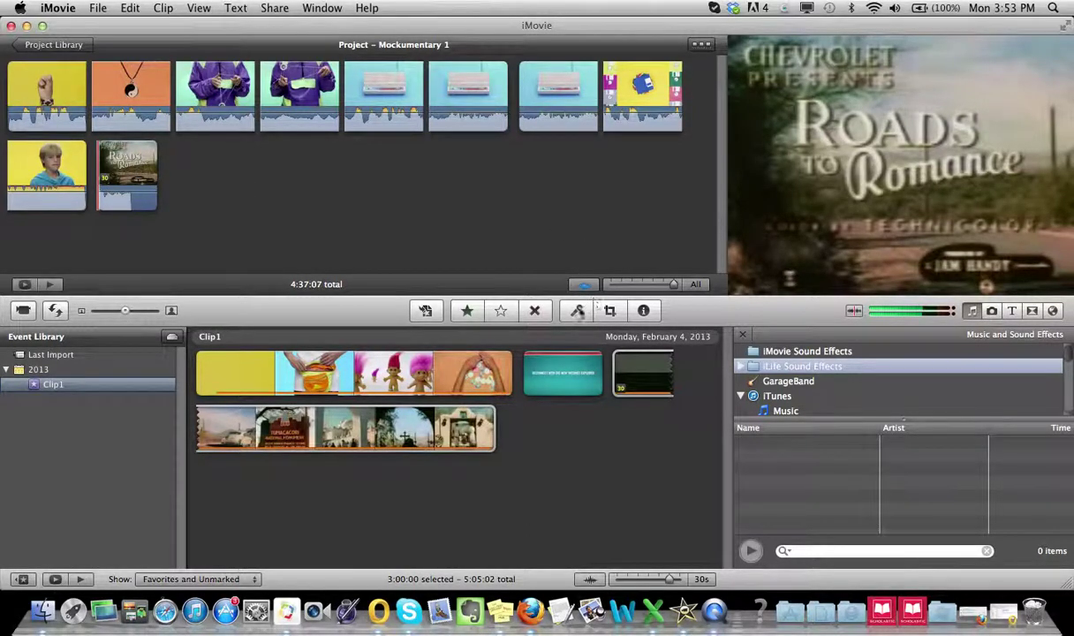
Record a voiceover from the built-in input starting near the beginning of the newly added project clip
left_click(580, 311)
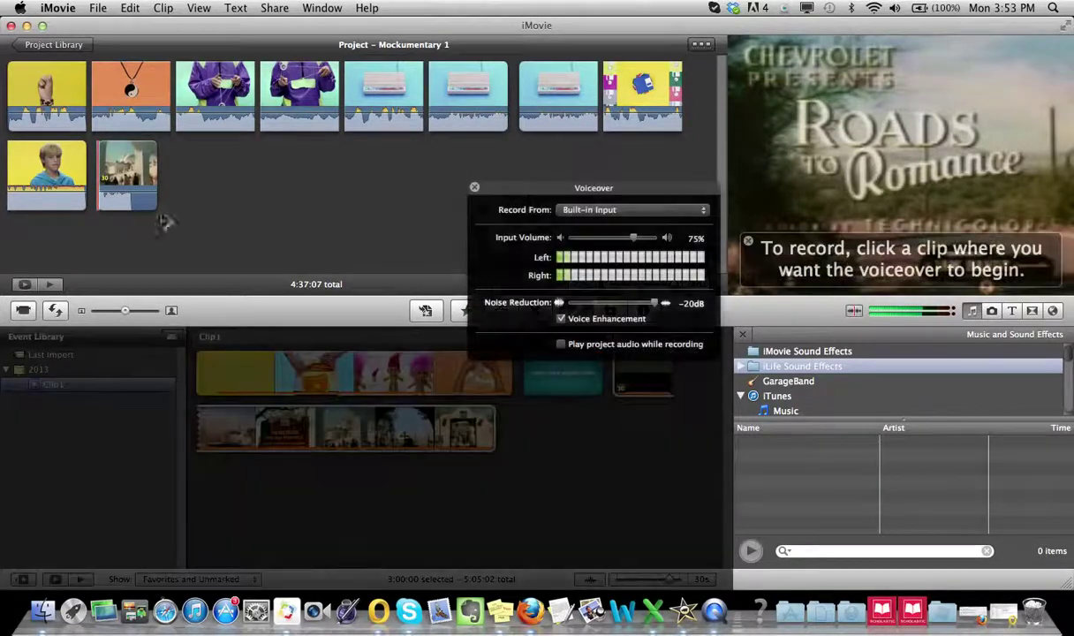
left_click(102, 168)
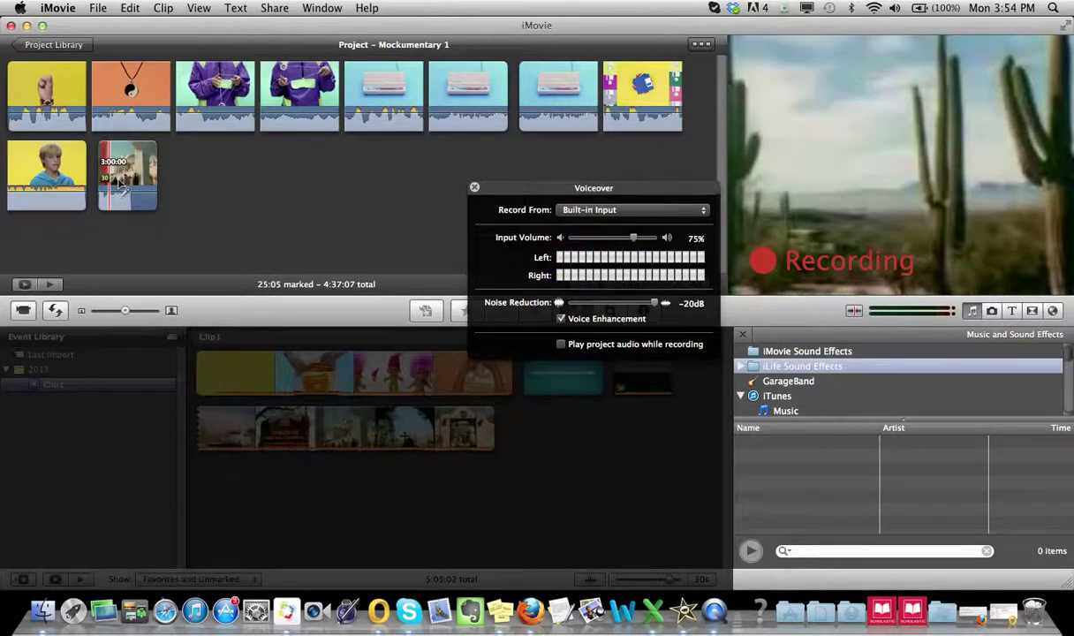
left_click(120, 183)
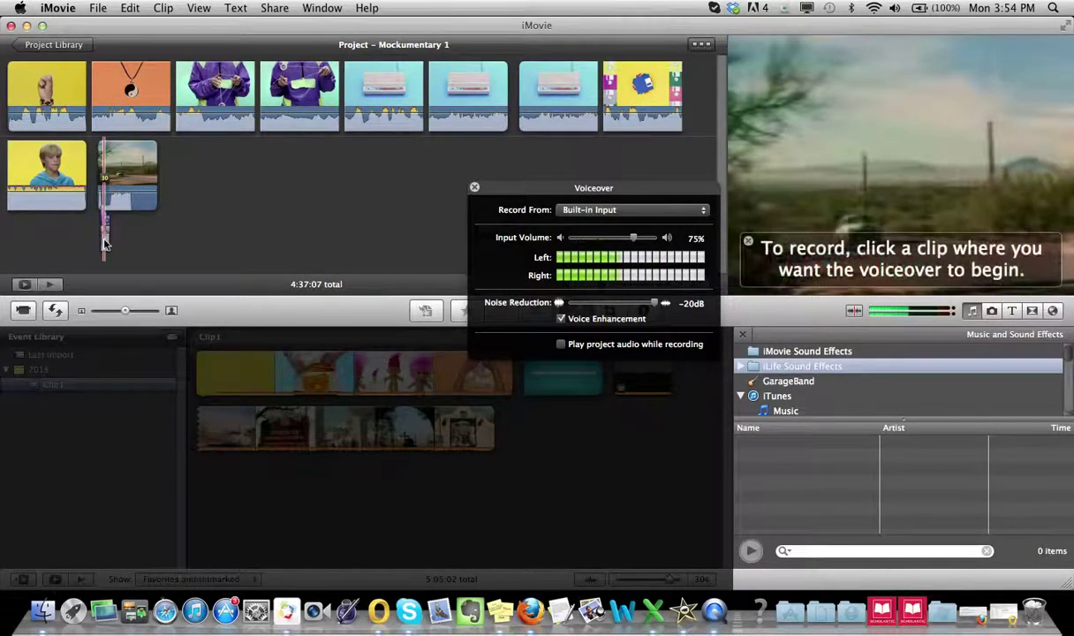
left_click(474, 188)
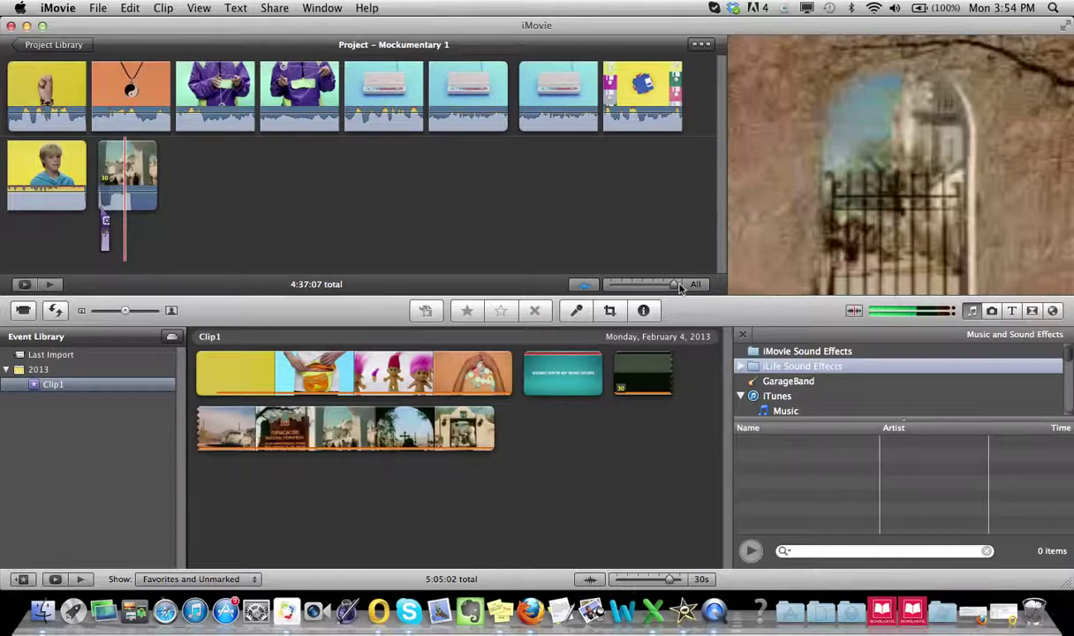
Expand the project filmstrip to 1/2-second frames and examine where the voiceover recording begins beneath the added clip
left_click_drag(667, 291, 626, 288)
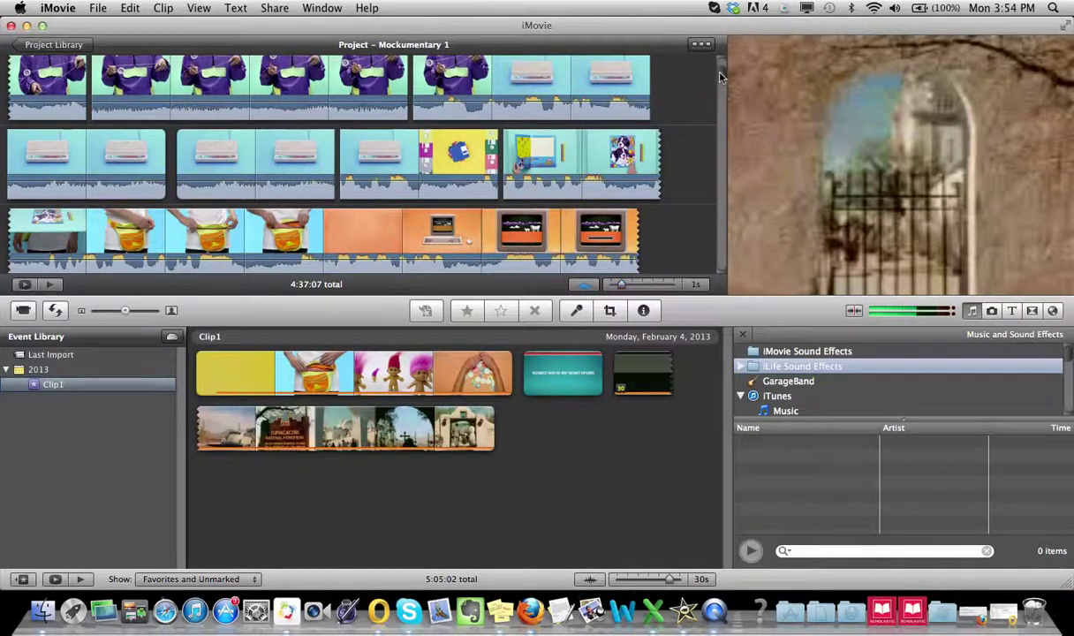
left_click_drag(723, 80, 702, 156)
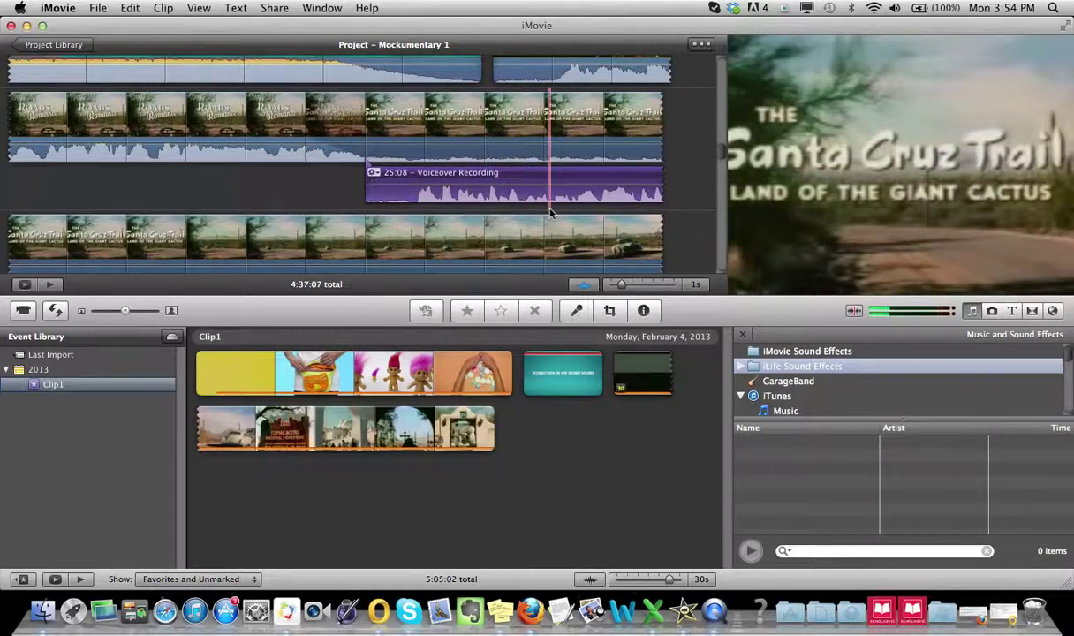
key("space")
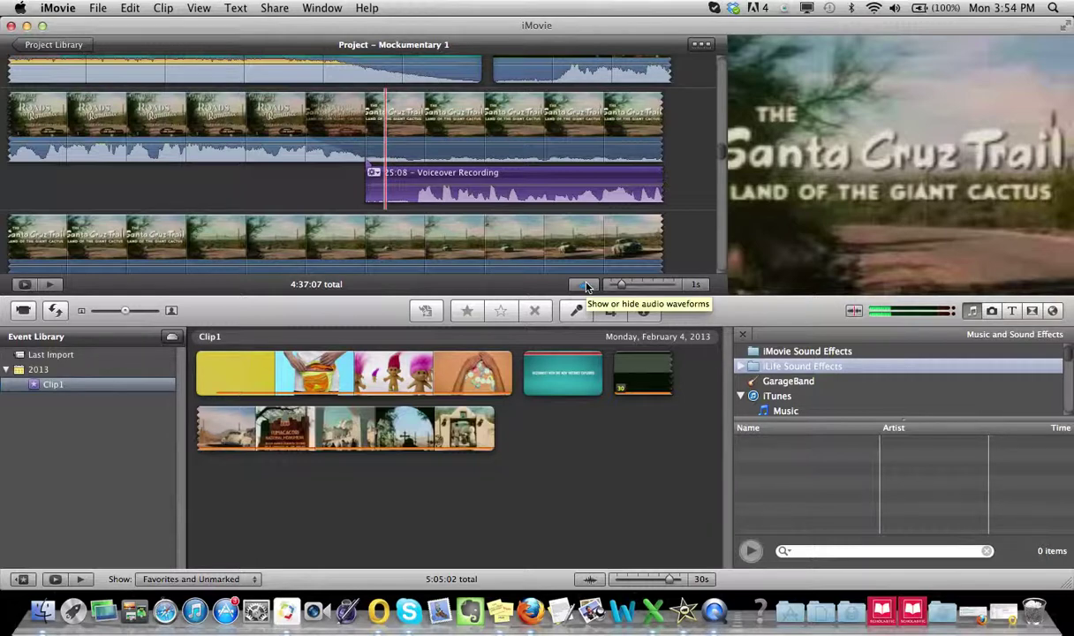
left_click(541, 257)
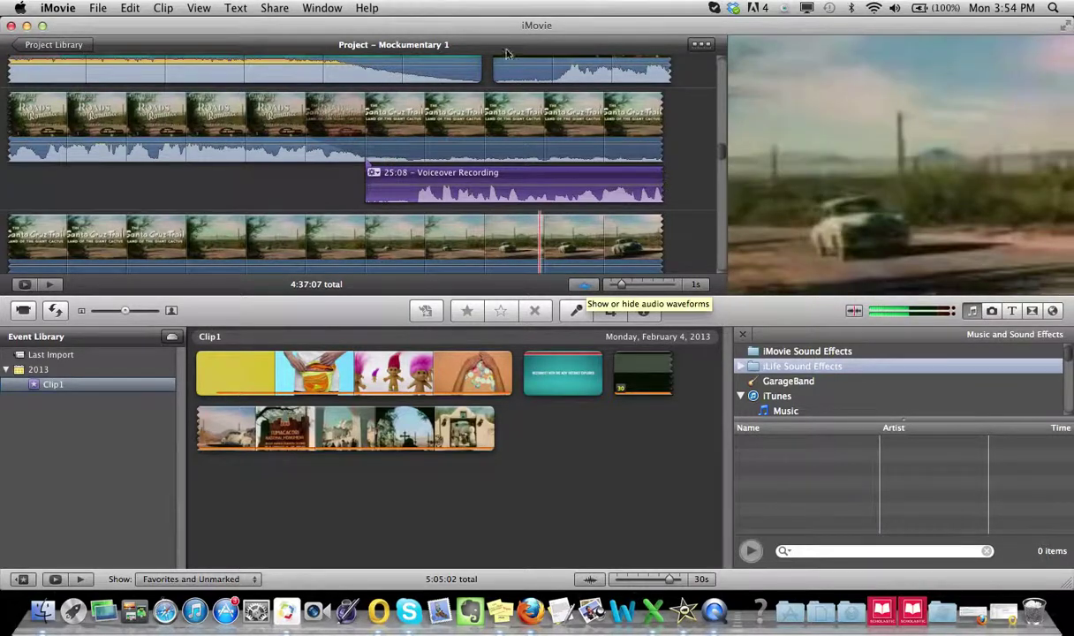
left_click(201, 132)
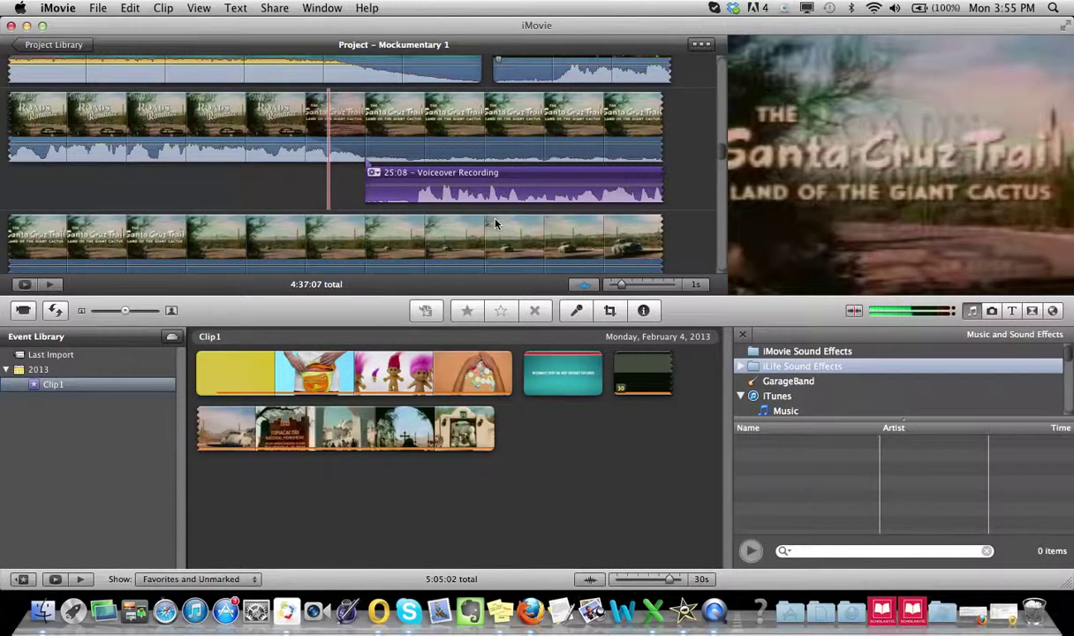
left_click(534, 237)
left_click(600, 284)
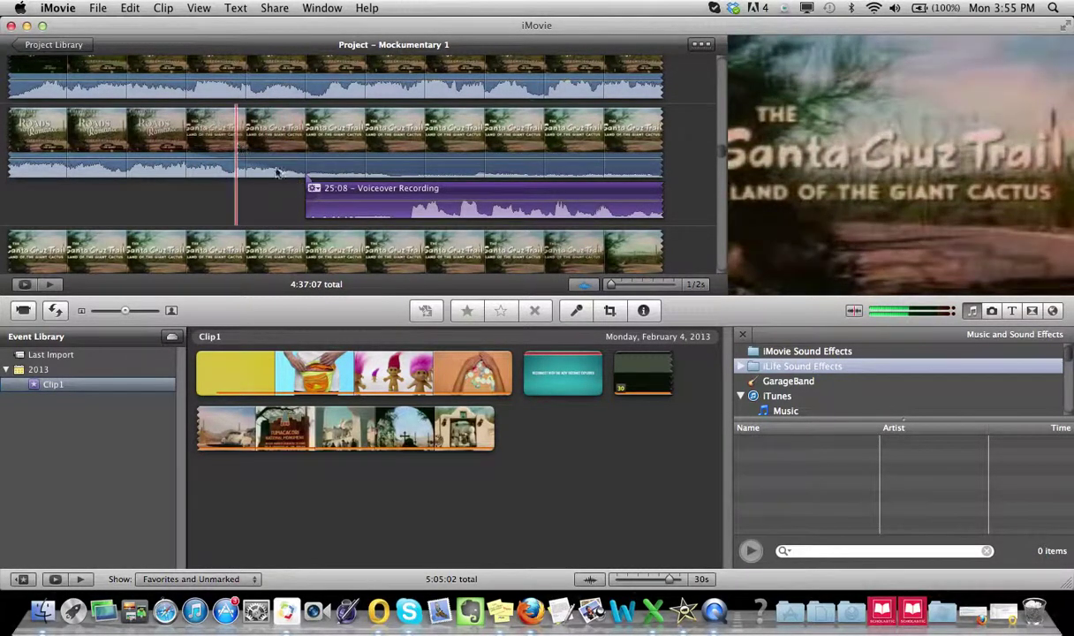
Play back the clip audio around the start of the voiceover and raise the voiceover's volume to 230%
left_click(337, 200)
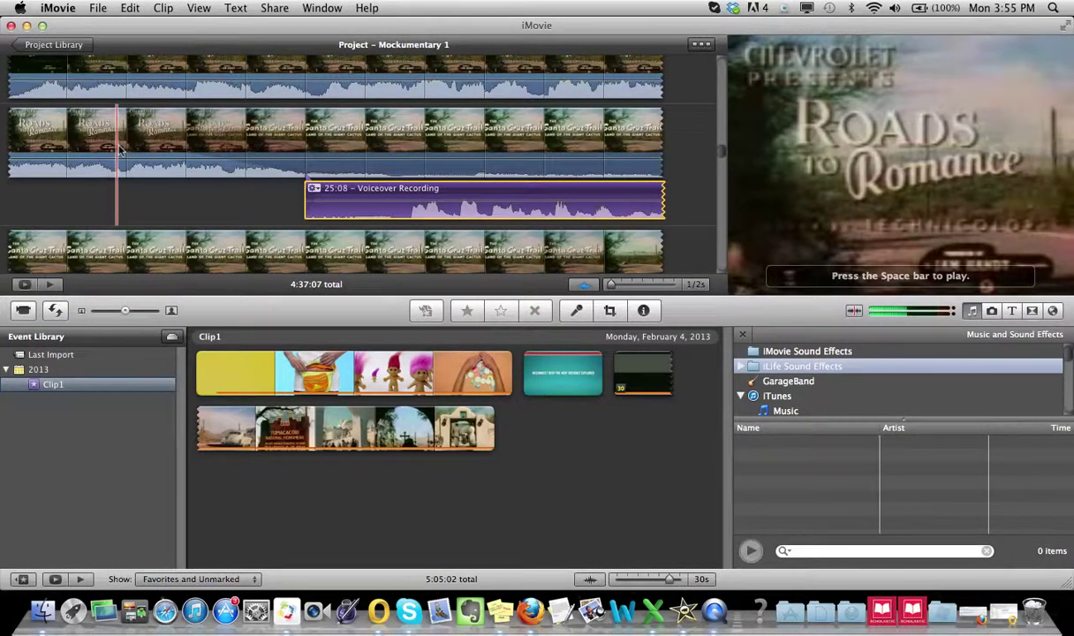
key("space")
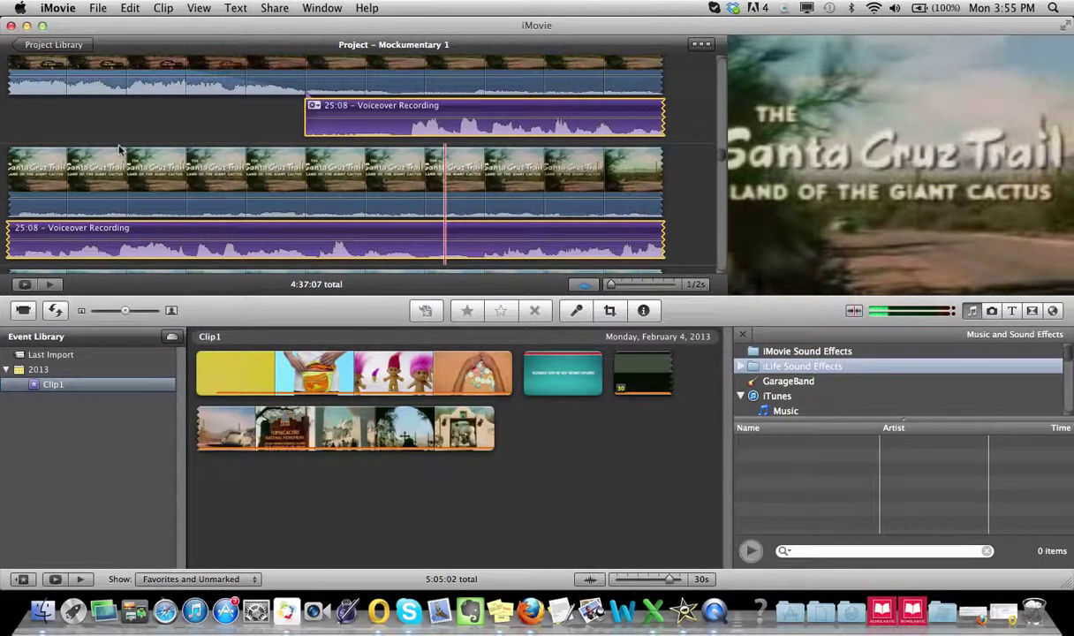
key("space")
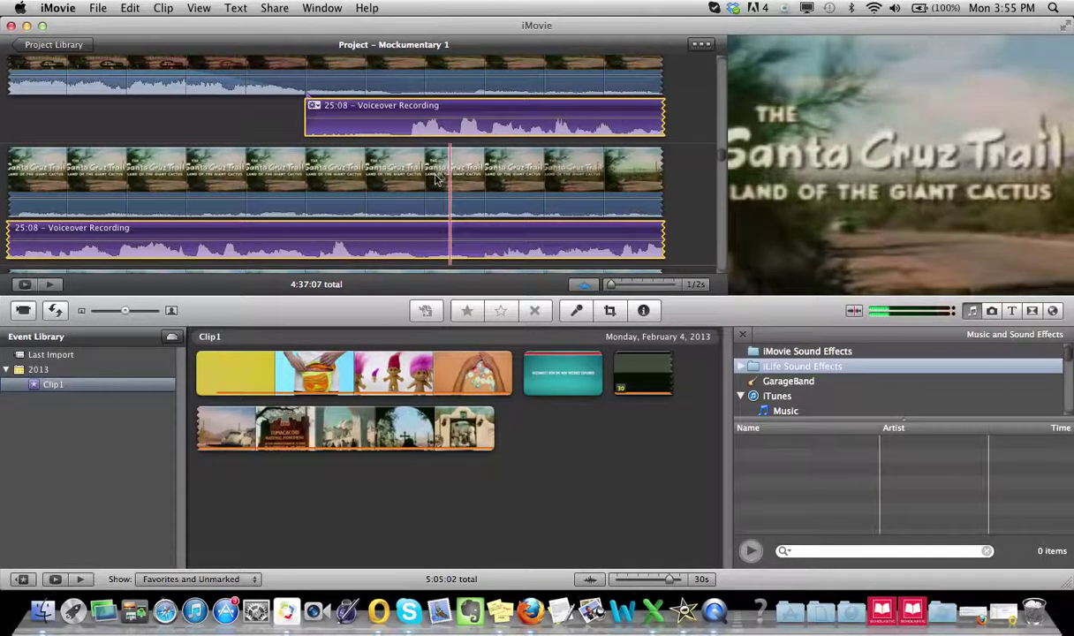
left_click(444, 247)
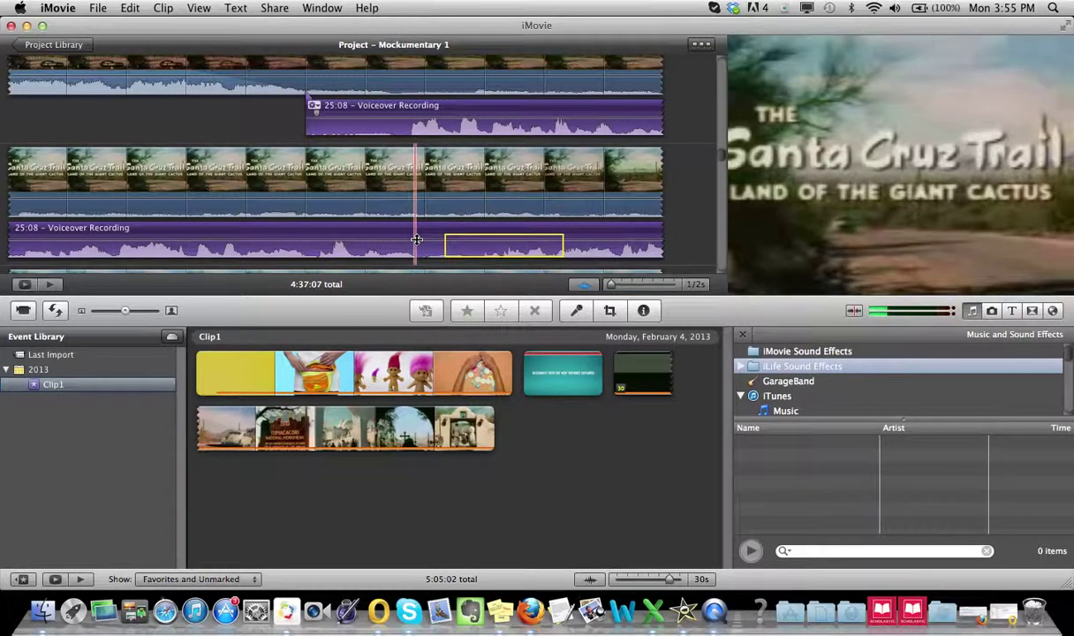
left_click_drag(416, 239, 416, 216)
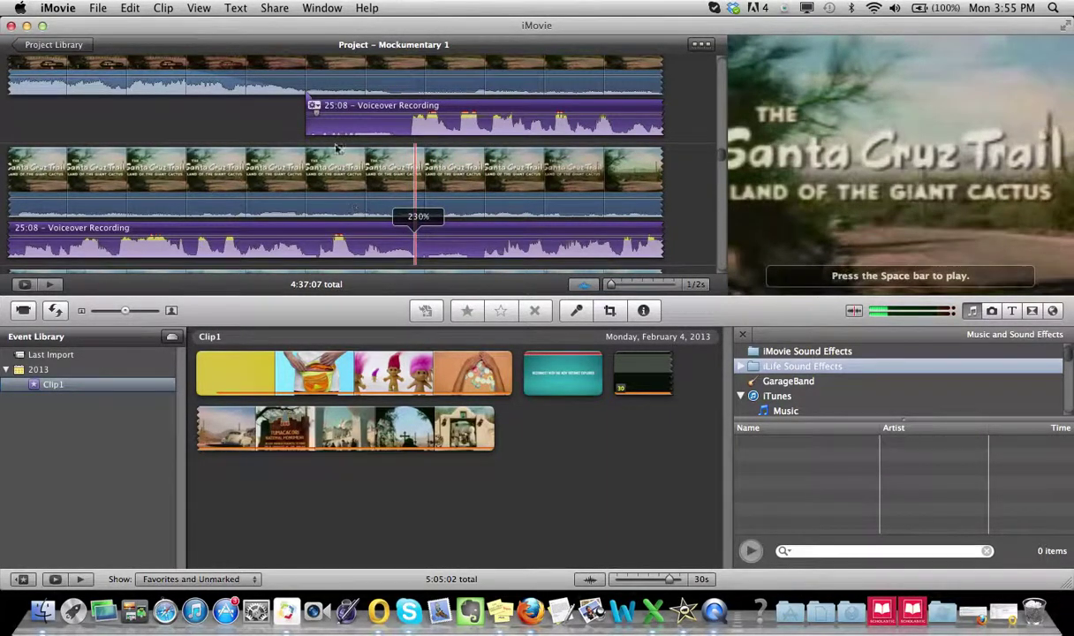
Examine the voiceover's adjustment options and its waveform against the clip's own audio through to the end of the recording
left_click(314, 105)
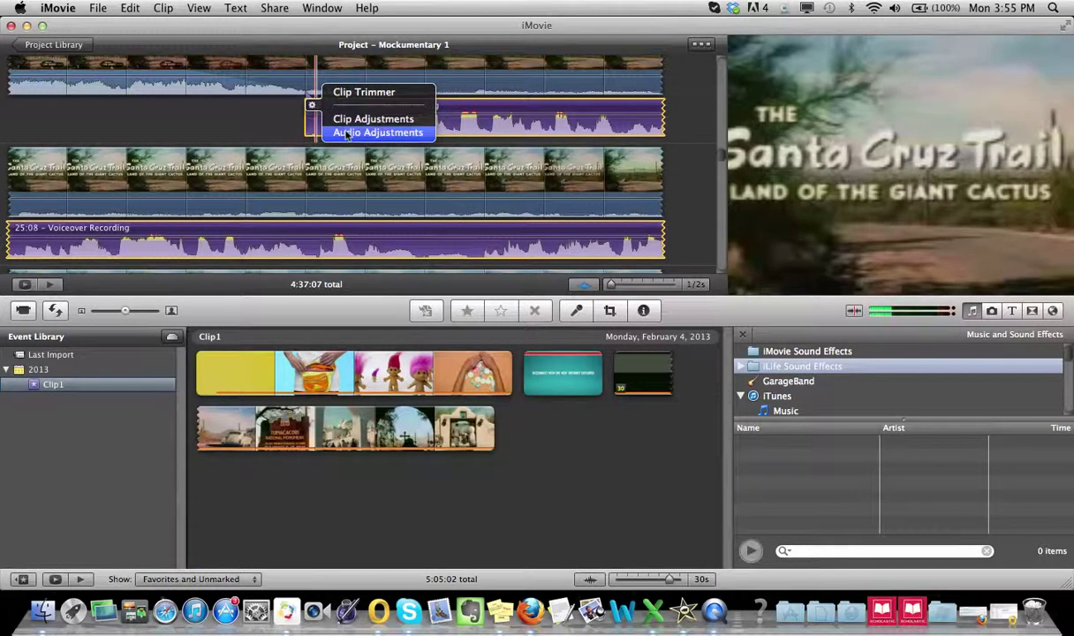
left_click(534, 134)
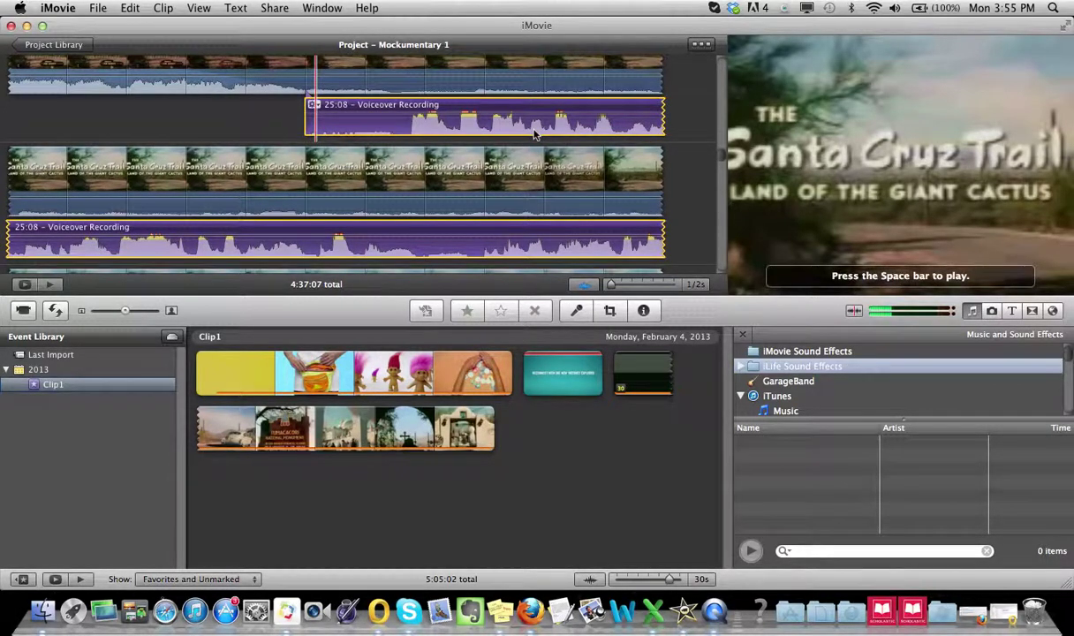
scroll(534, 134, "down", 2)
scroll(534, 134, "down", 4)
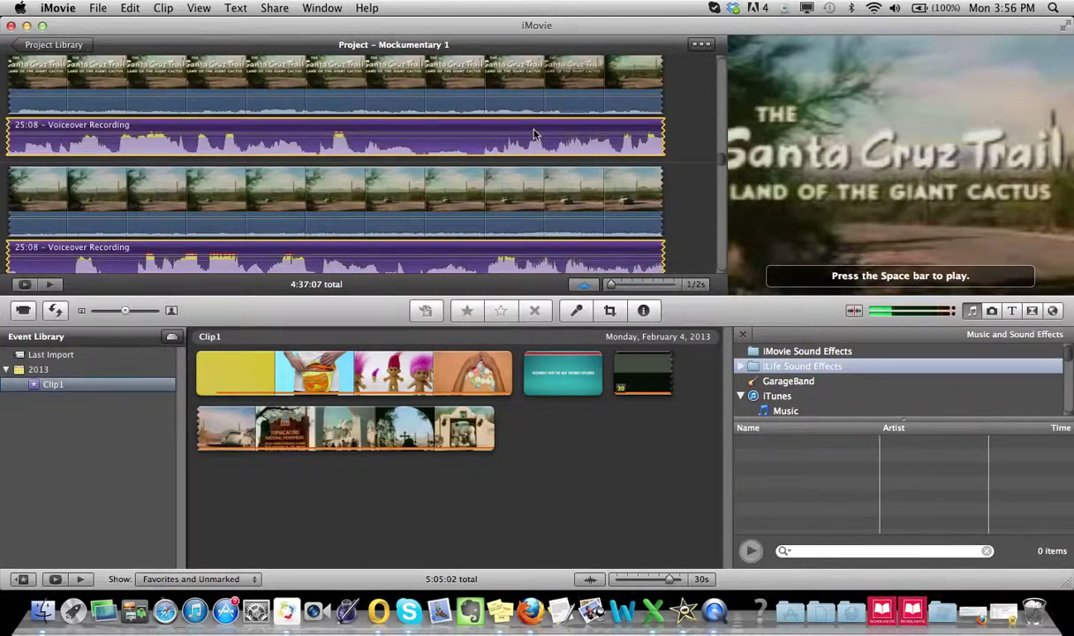
scroll(533, 134, "down", 4)
scroll(534, 134, "down", 5)
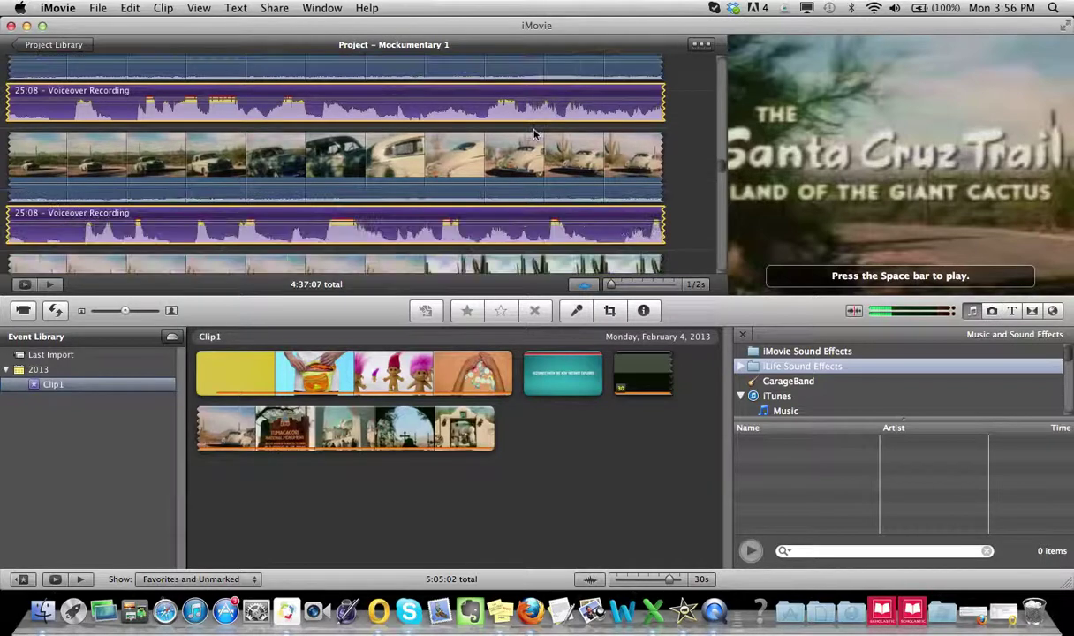
scroll(533, 135, "down", 4)
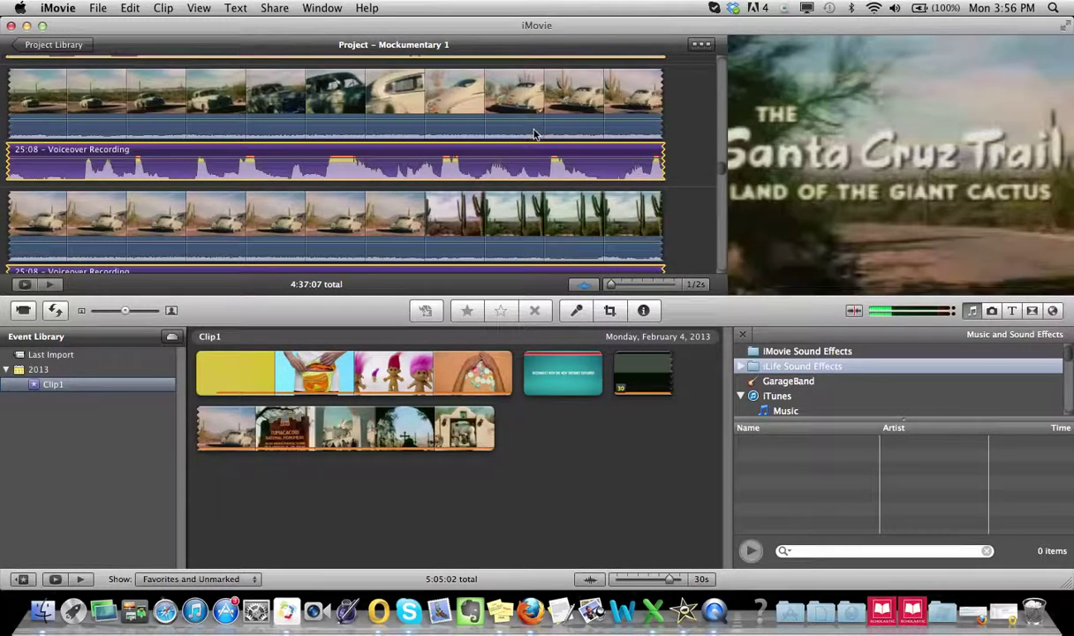
scroll(533, 134, "down", 6)
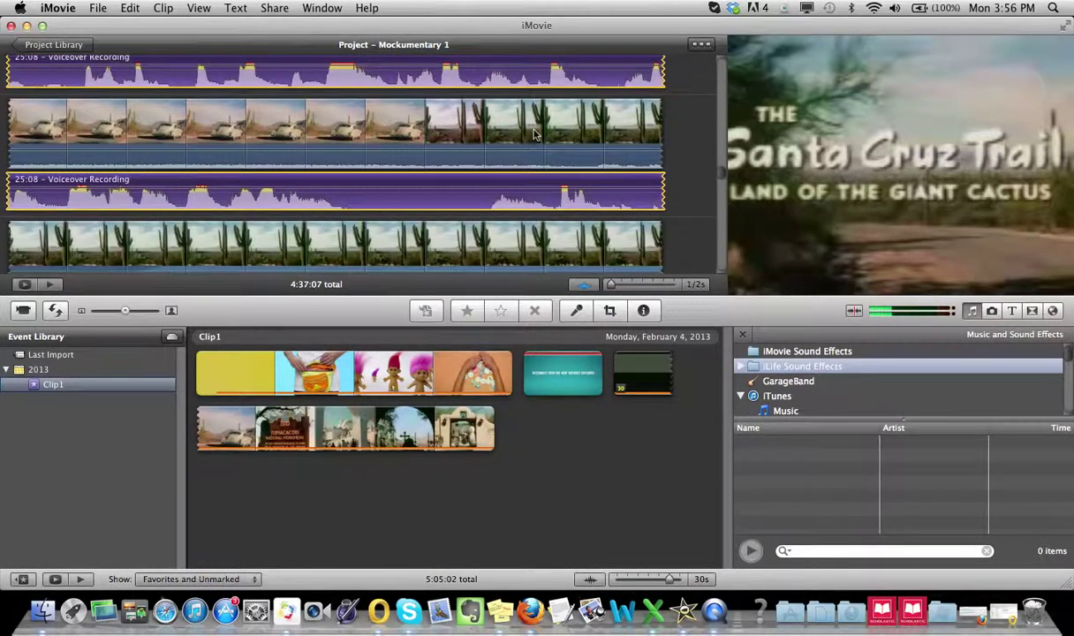
scroll(534, 135, "down", 2)
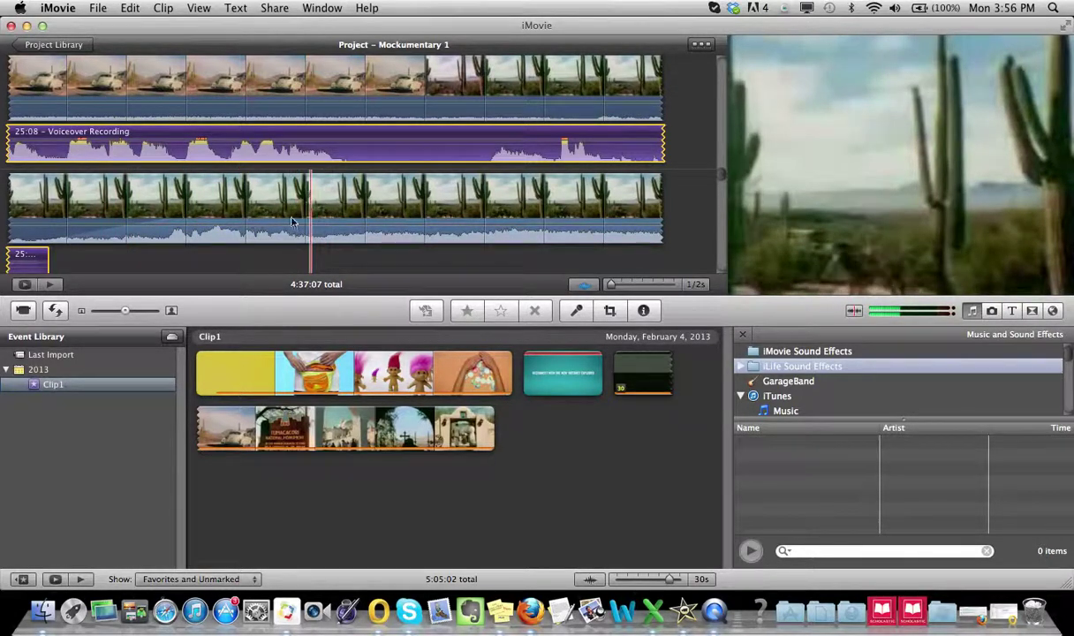
left_click(150, 133)
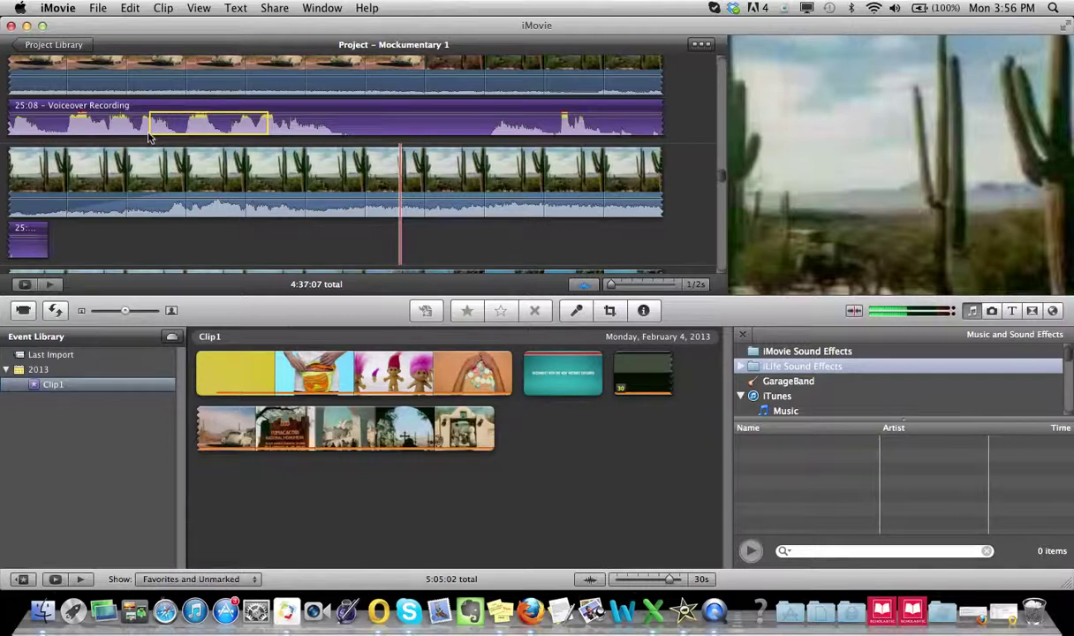
left_click(263, 256)
left_click(449, 238)
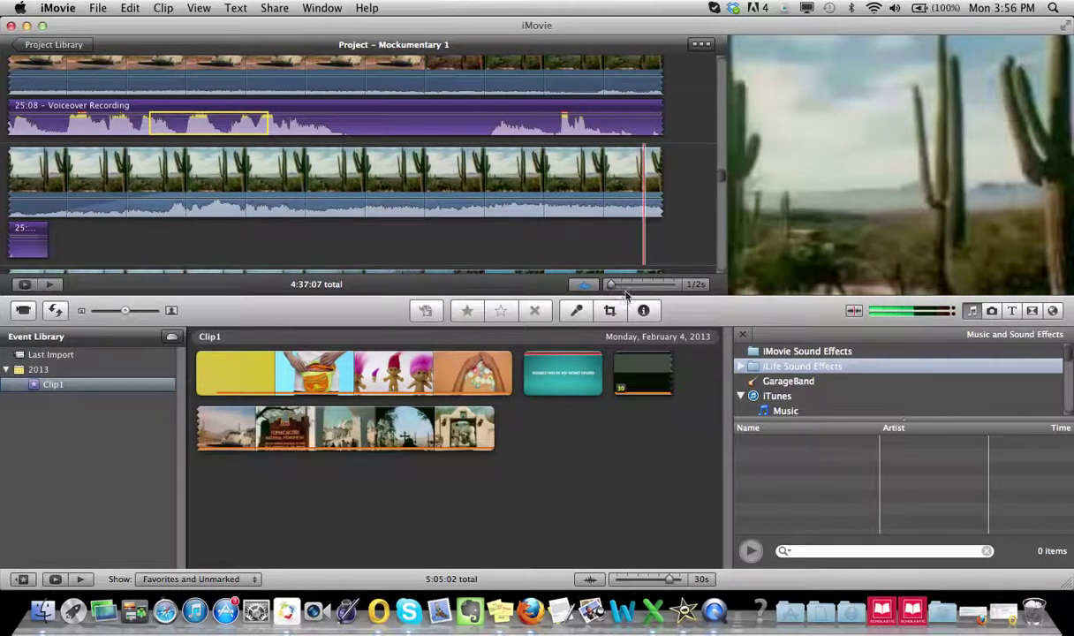
Condense the project filmstrip to 30-second frames
left_click(651, 285)
left_click(653, 287)
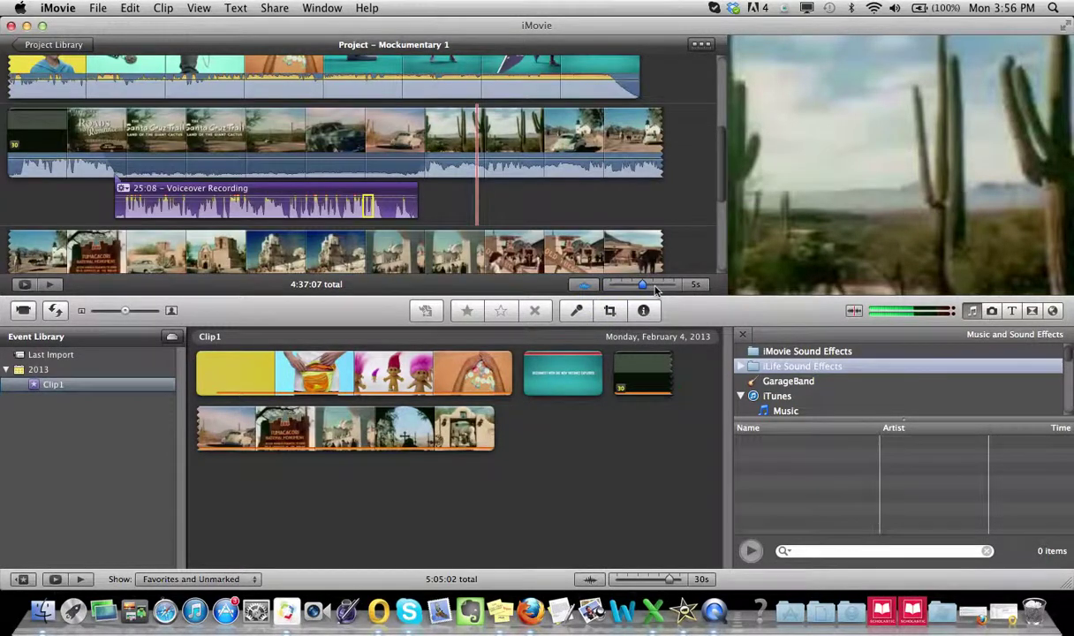
left_click(659, 287)
left_click(665, 287)
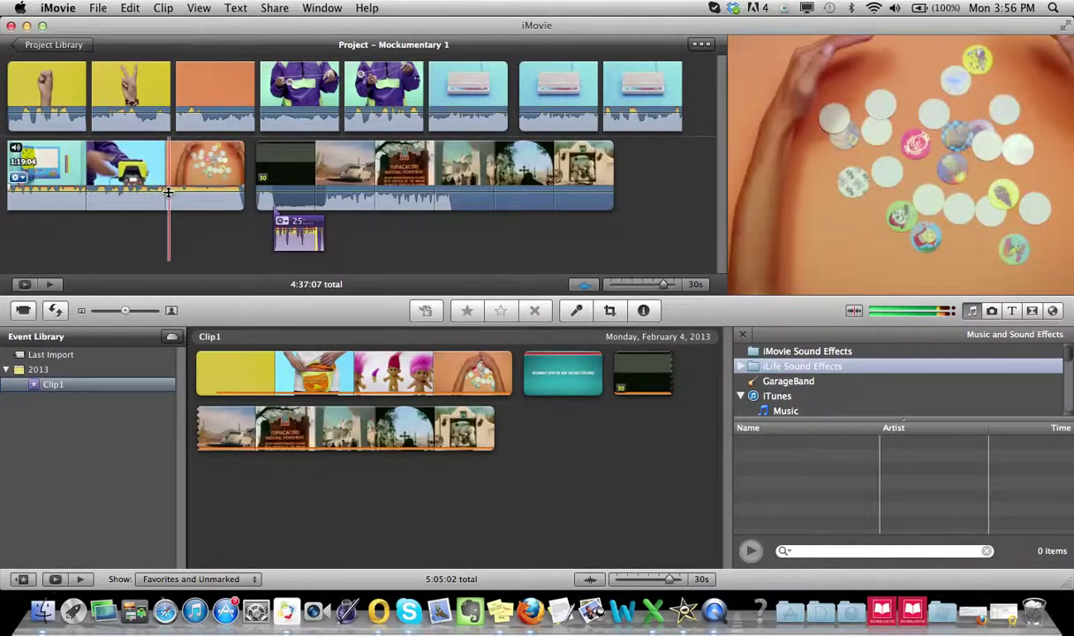
Show the music and sound effects library and open the Ambience folder within iLife Sound Effects
left_click(971, 312)
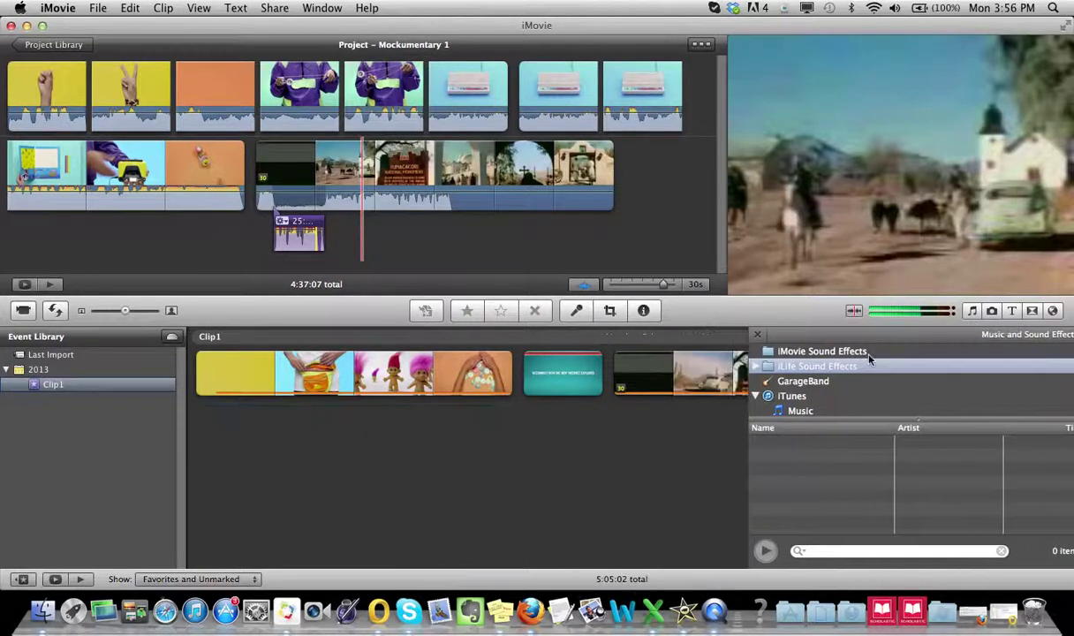
left_click(971, 310)
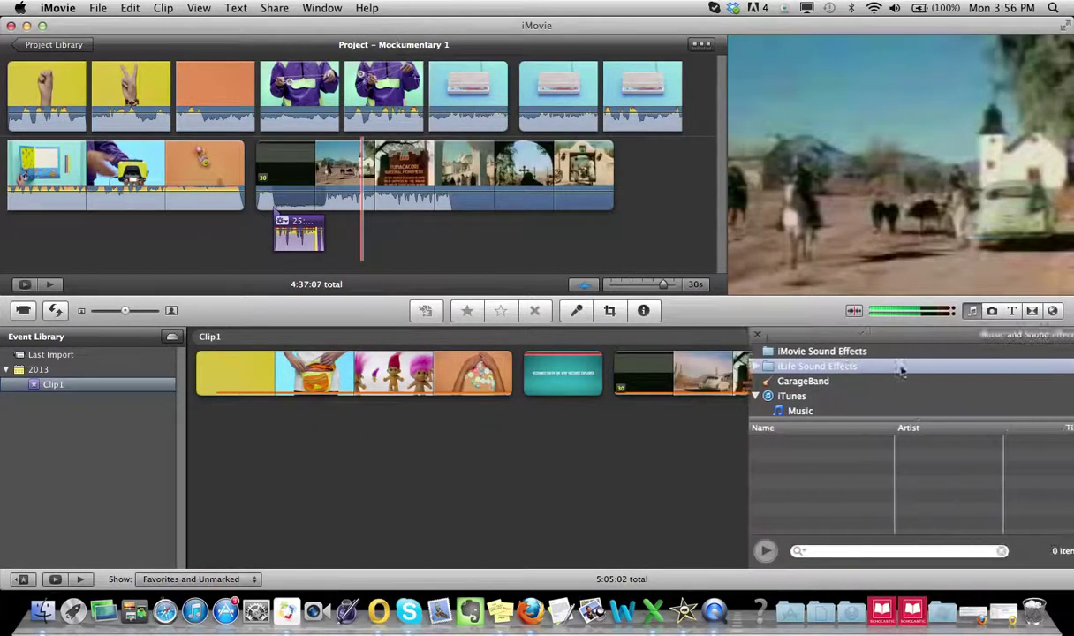
left_click(808, 369)
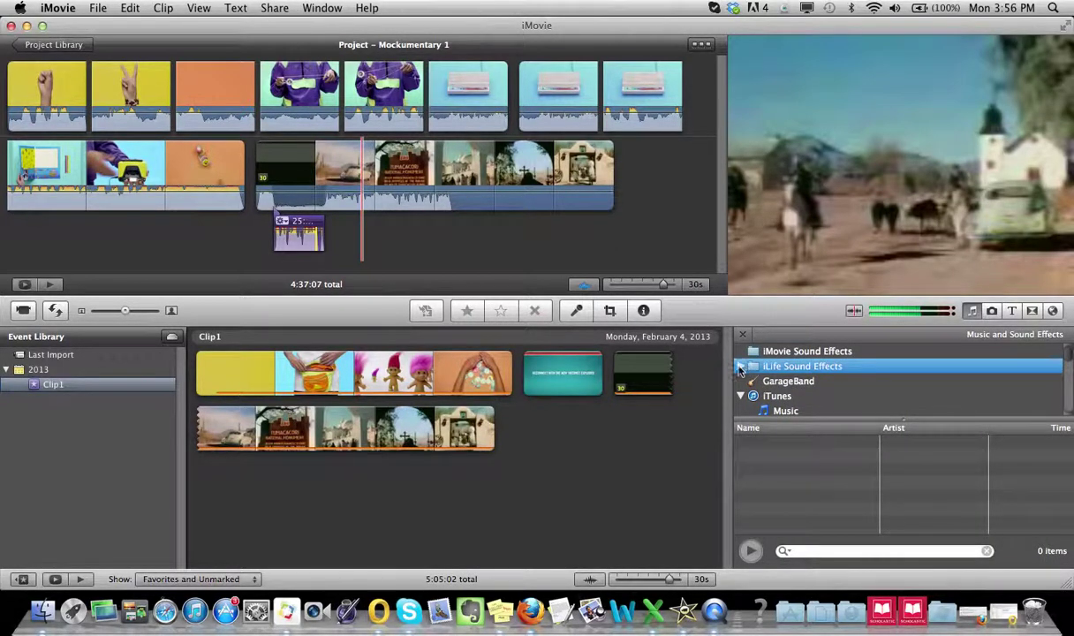
left_click(742, 367)
left_click(780, 385)
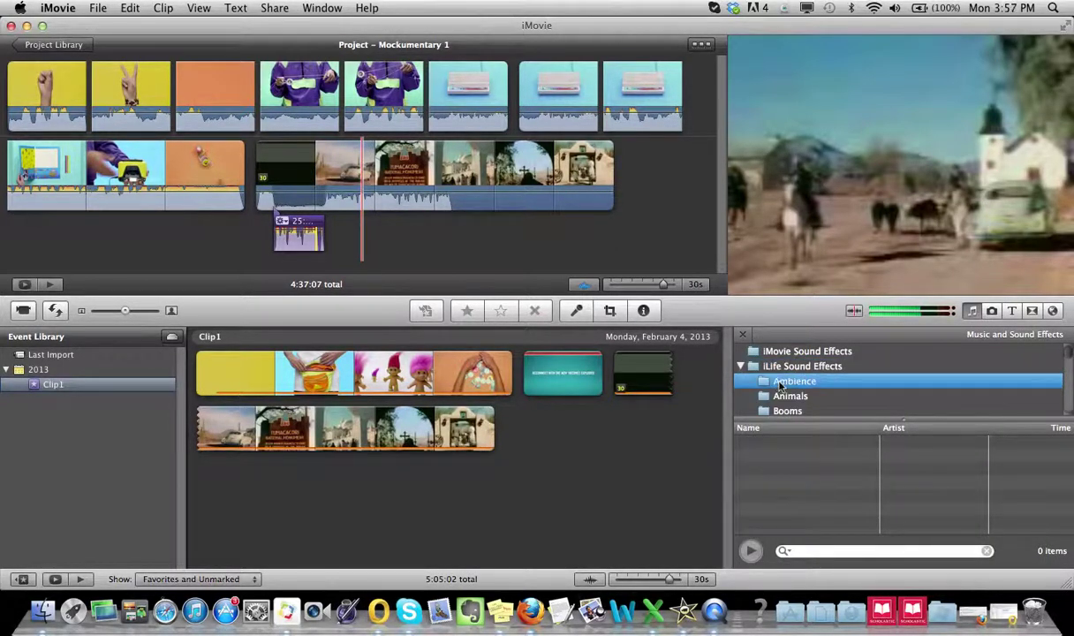
Look through the iLife Sound Effects categories and select the Jingles folder
scroll(782, 380, "down", 5)
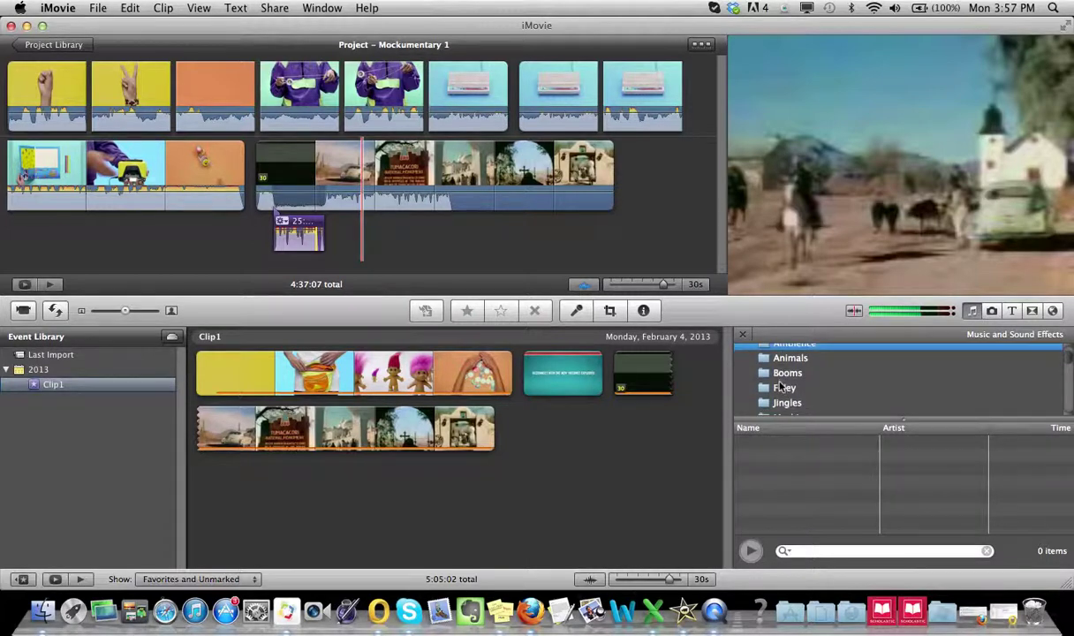
scroll(792, 359, "up", 2)
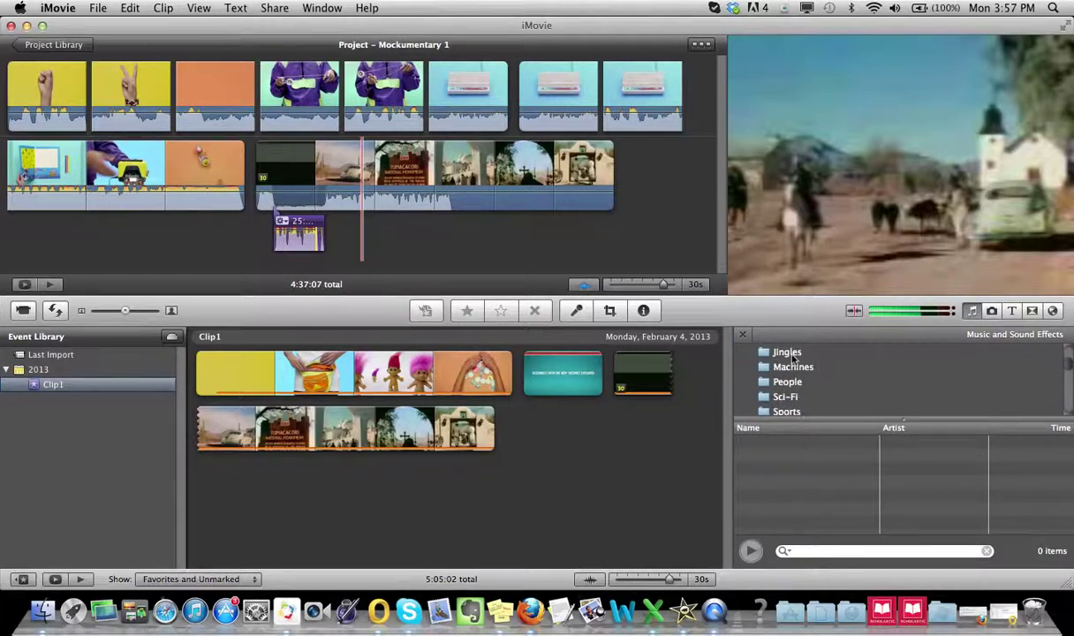
left_click(789, 358)
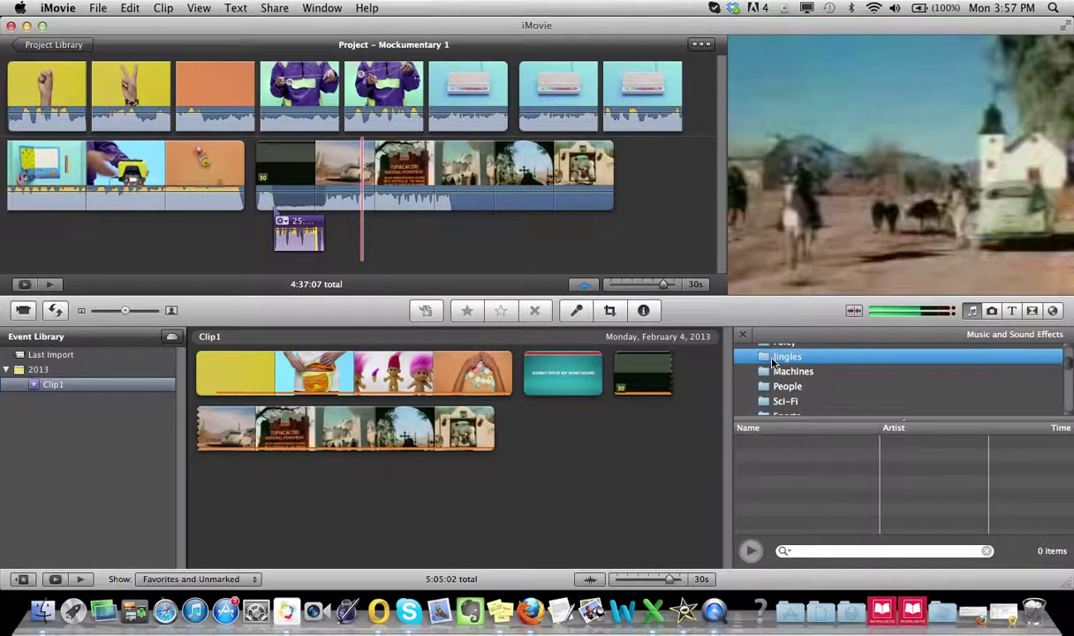
scroll(813, 386, "up", 5)
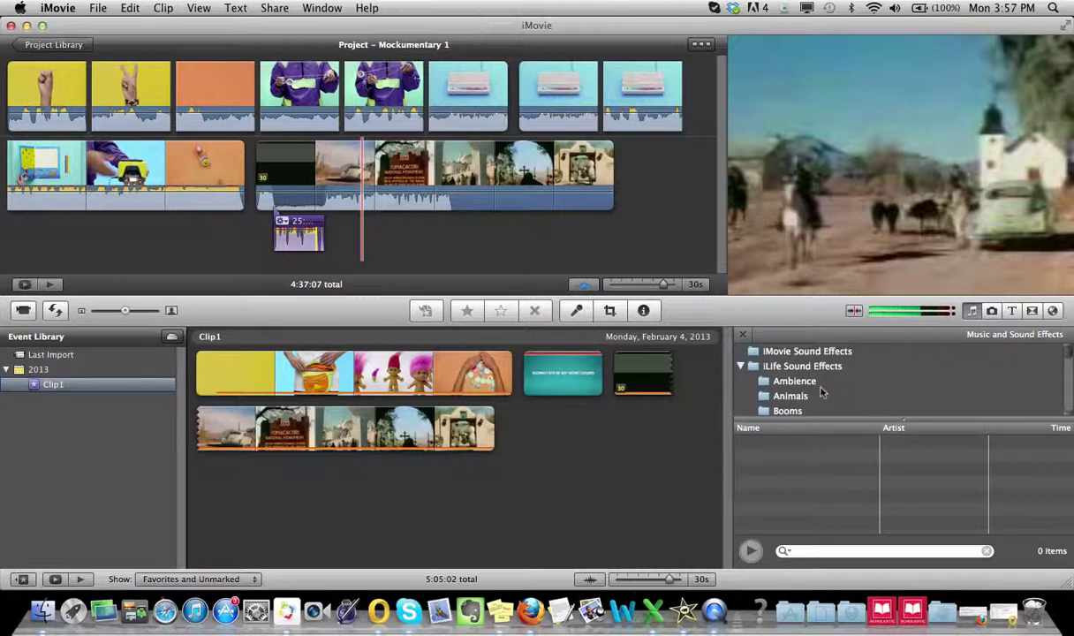
Collapse the iLife Sound Effects folder and look over the GarageBand and iTunes sources below it
left_click(743, 367)
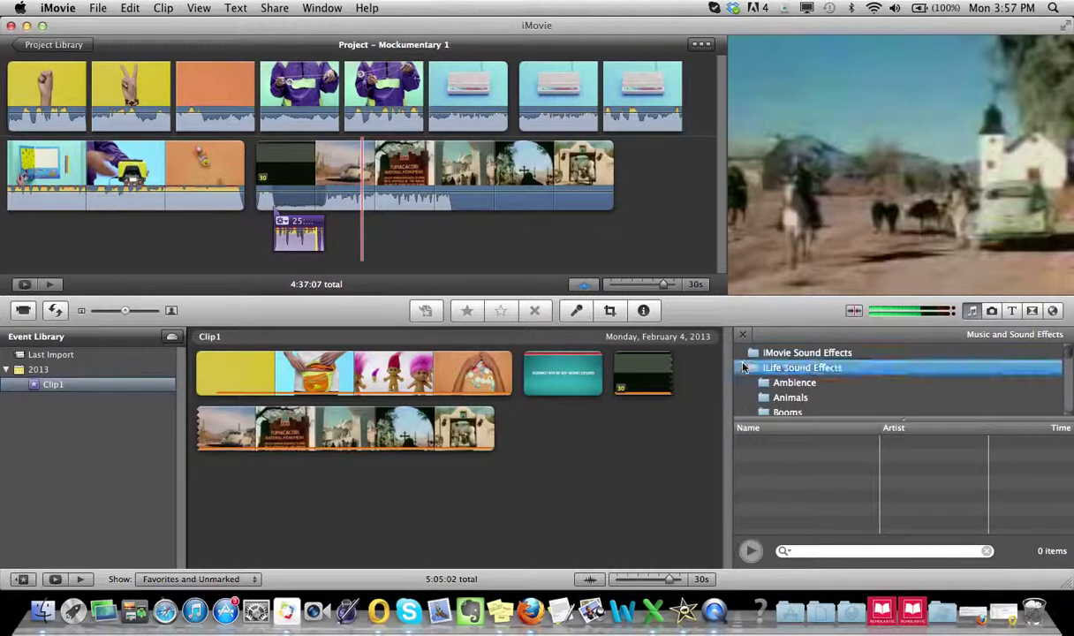
left_click(742, 367)
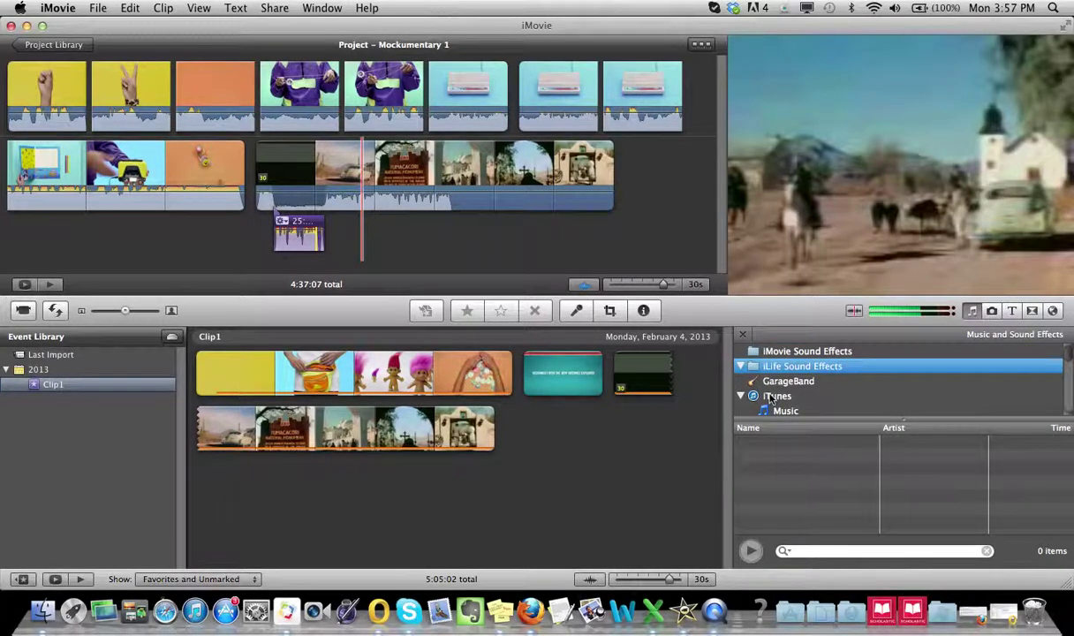
scroll(771, 399, "down", 3)
scroll(771, 399, "up", 3)
Select the whole project clip at the start of the filmstrip's second row and play the selection
left_click(202, 176)
key("/")
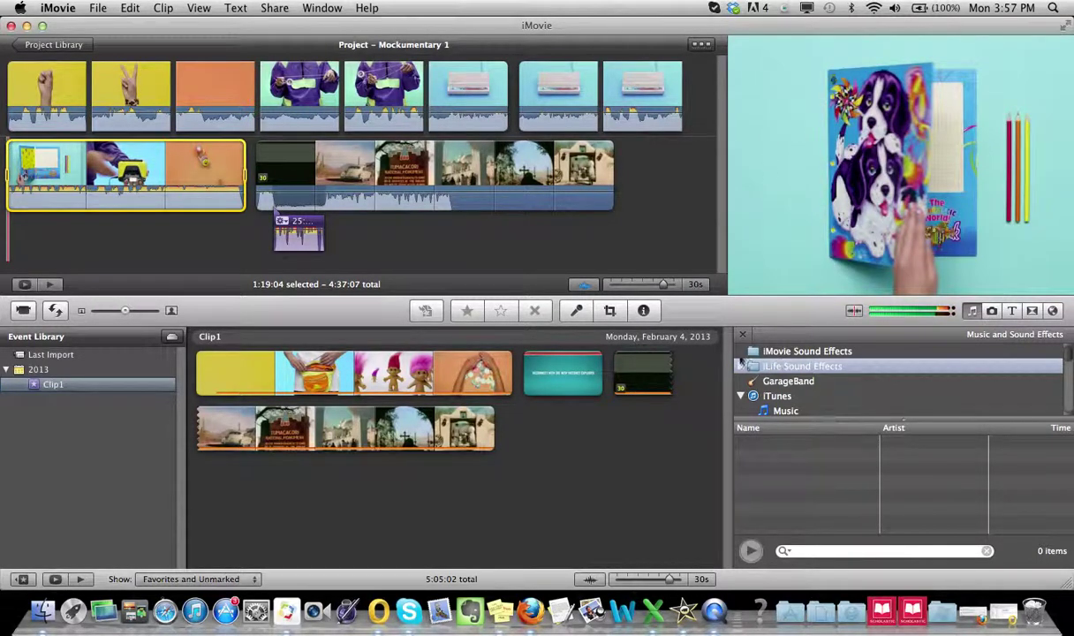
Look through the iTunes playlists in the music library, selecting Internet Songs and the two playlists listed below it to check their contents
scroll(751, 371, "down", 3)
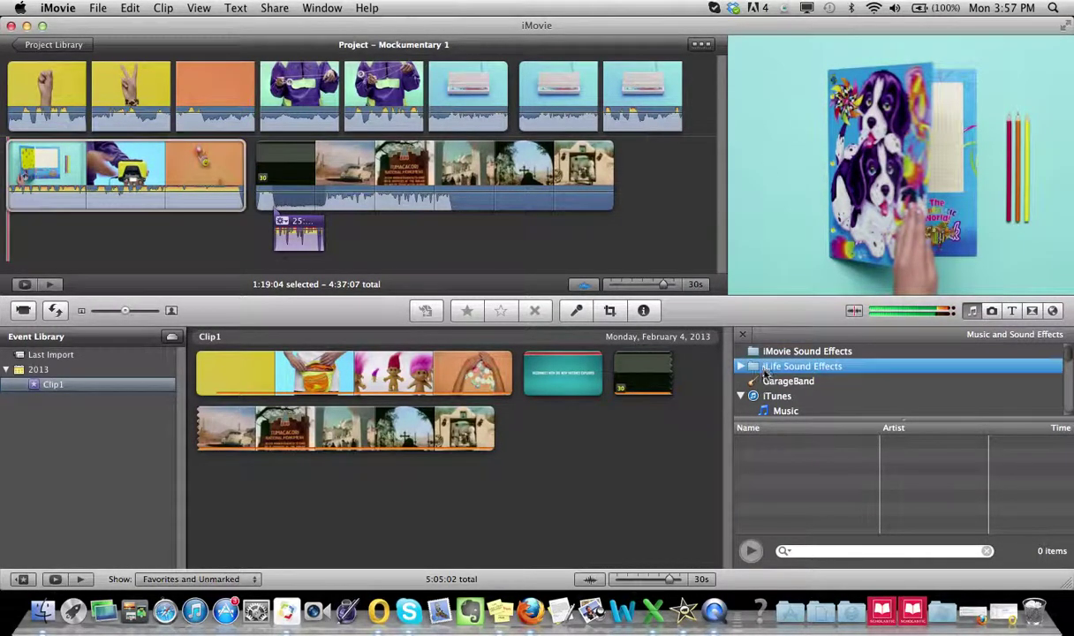
scroll(765, 375, "down", 3)
scroll(765, 375, "up", 2)
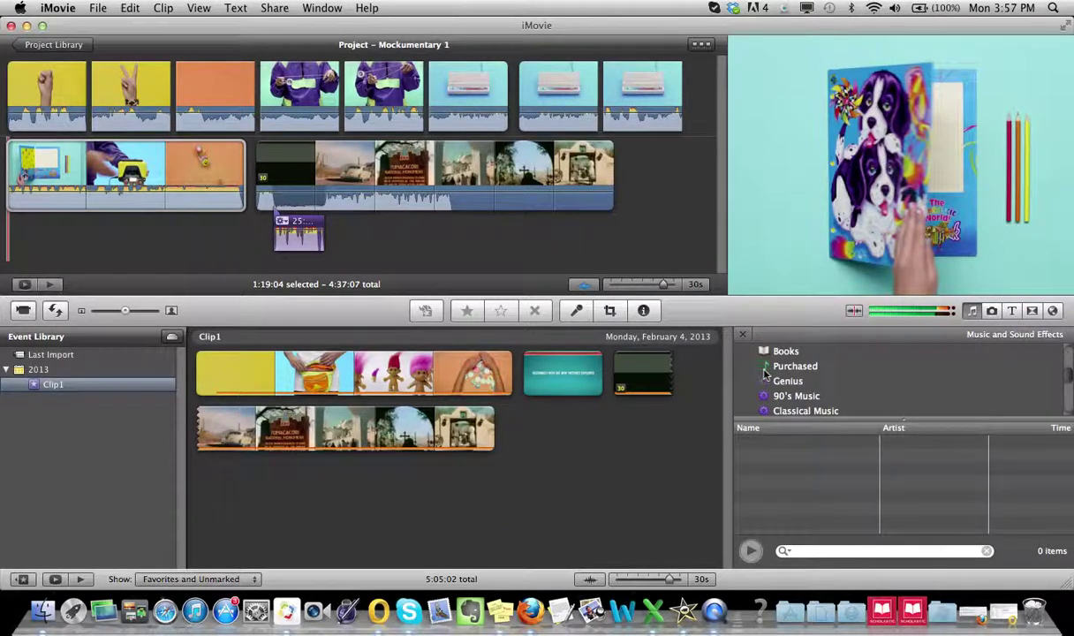
scroll(765, 375, "down", 3)
scroll(765, 375, "up", 8)
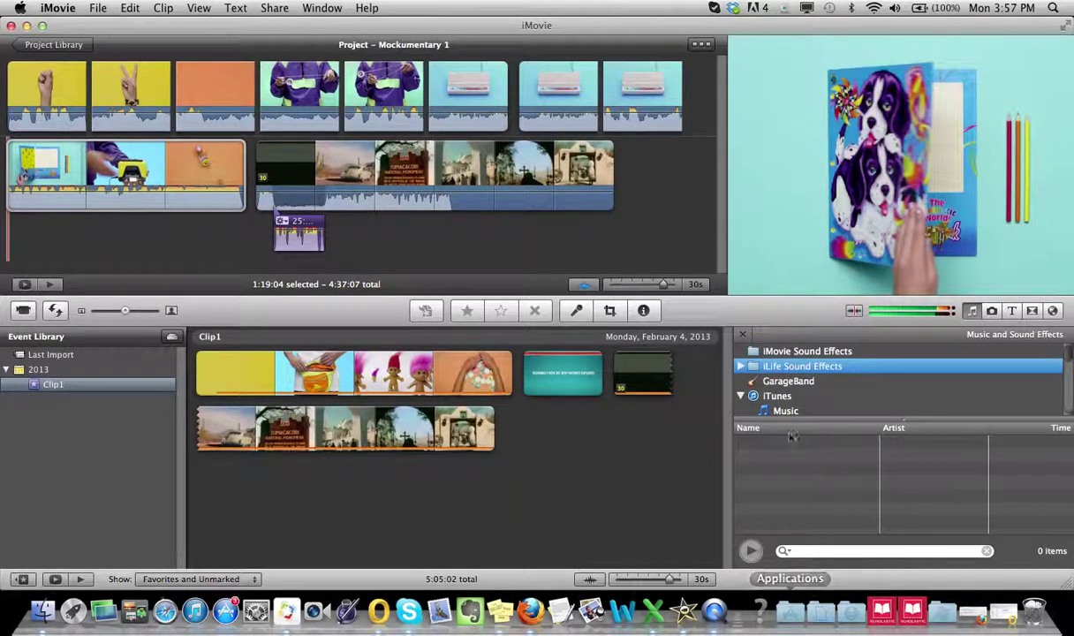
scroll(808, 375, "down", 5)
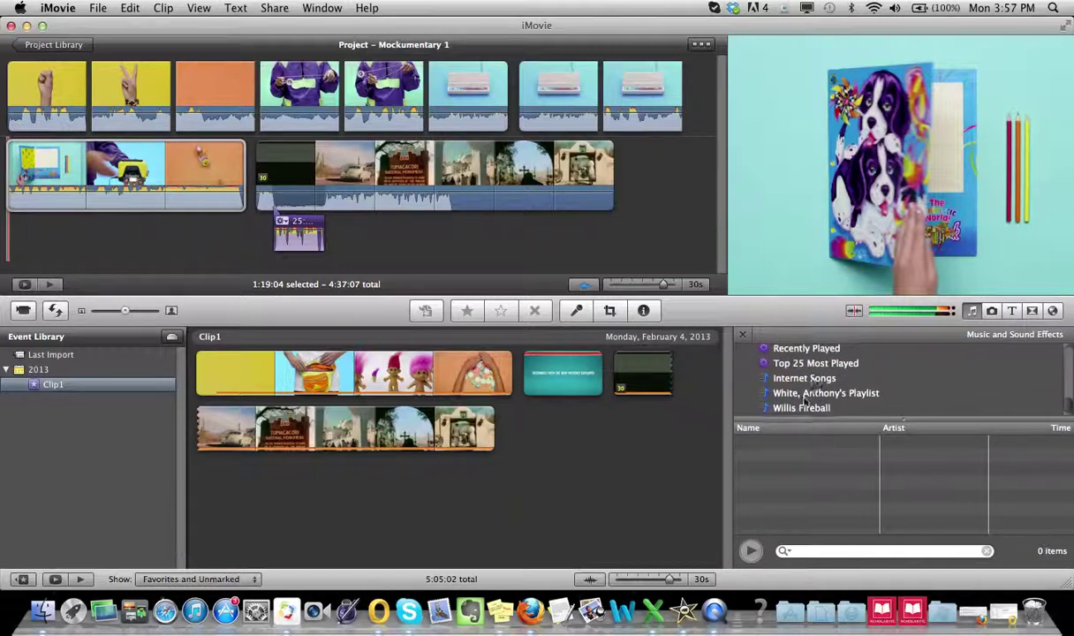
left_click(801, 395)
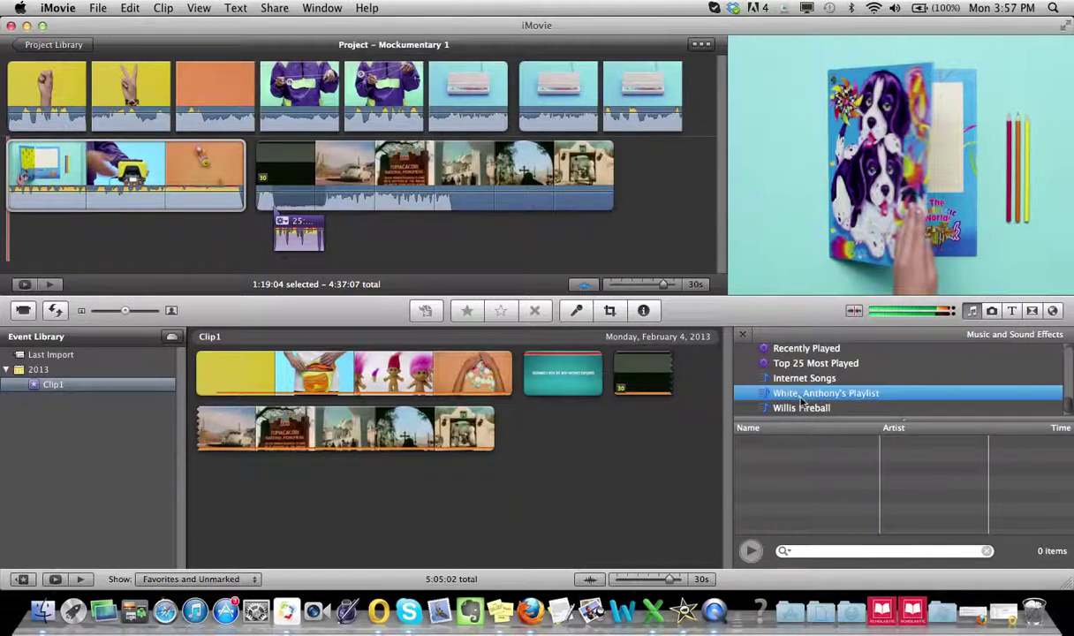
left_click(803, 380)
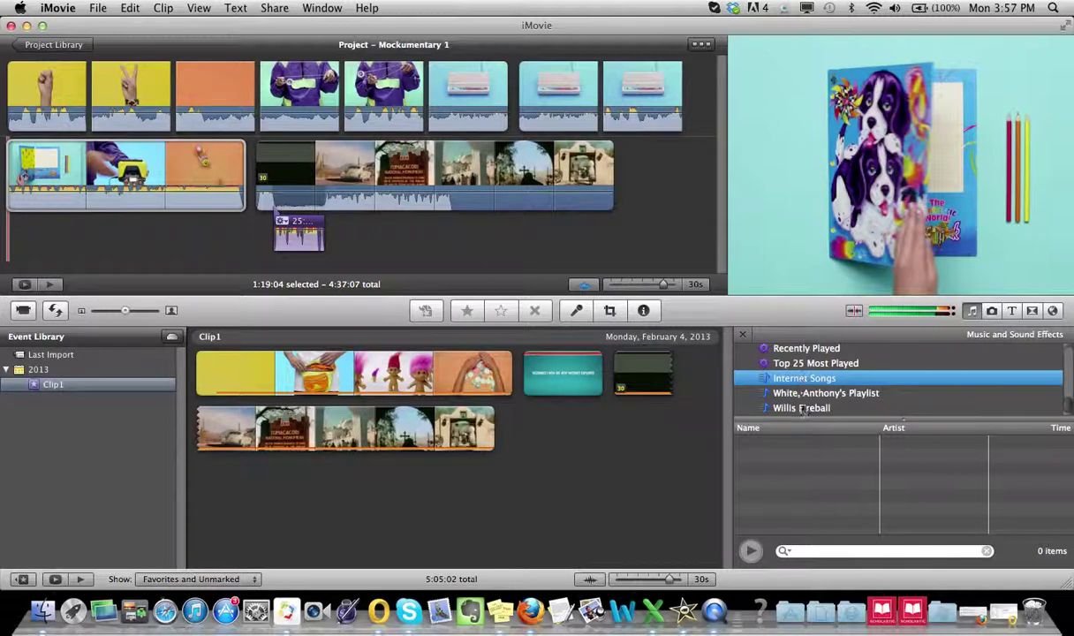
left_click(802, 409)
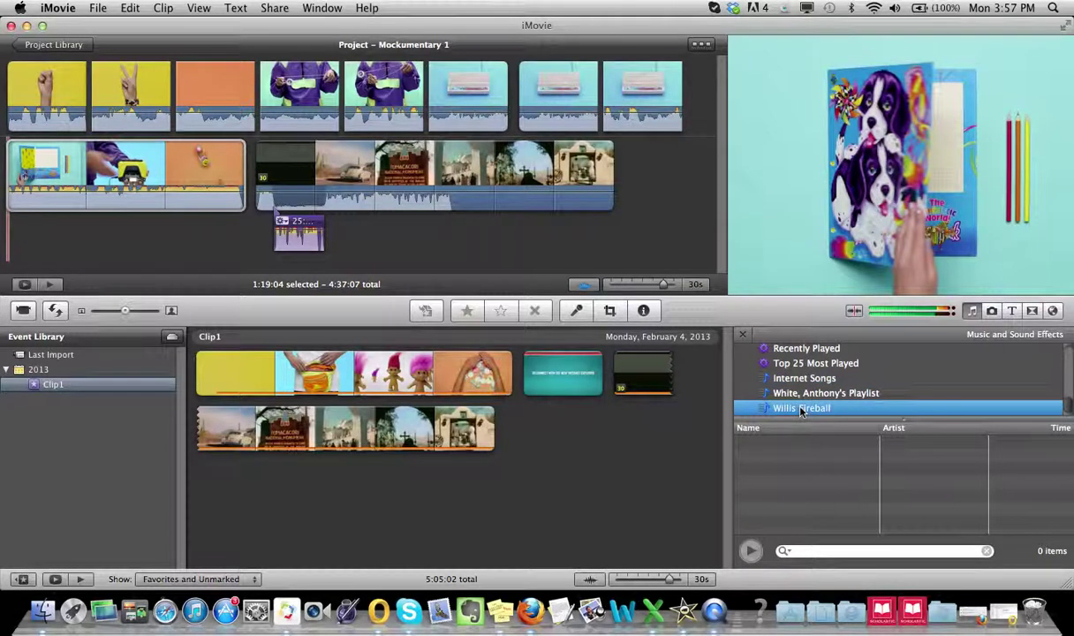